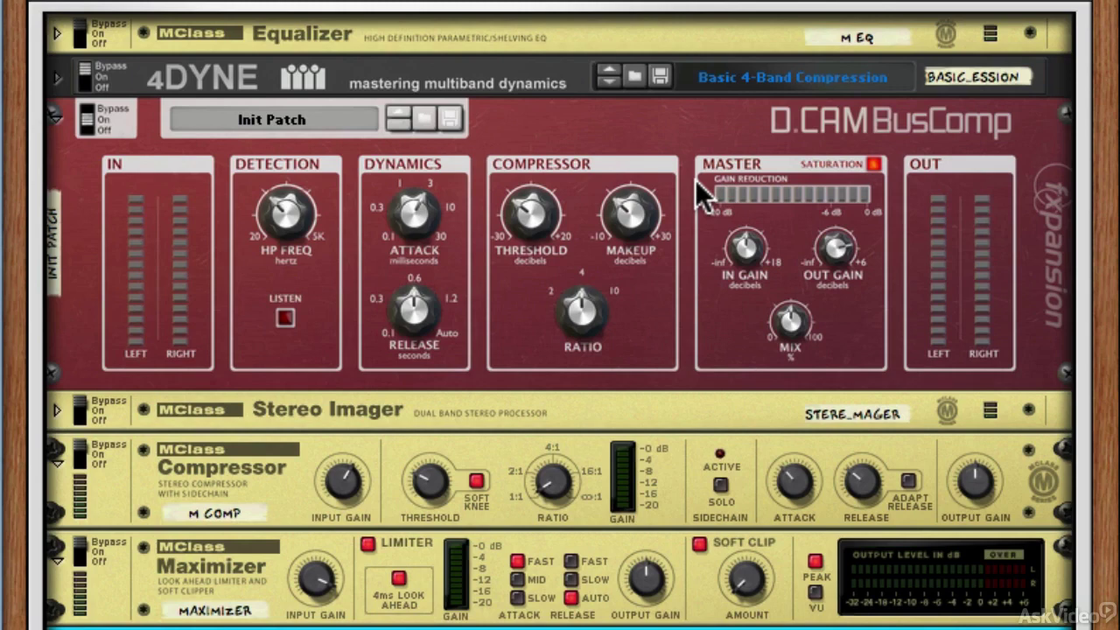
Step: Fold the MClass Maximizer into a thin strip to reveal the Ozone Maximizer below
left_click(59, 561)
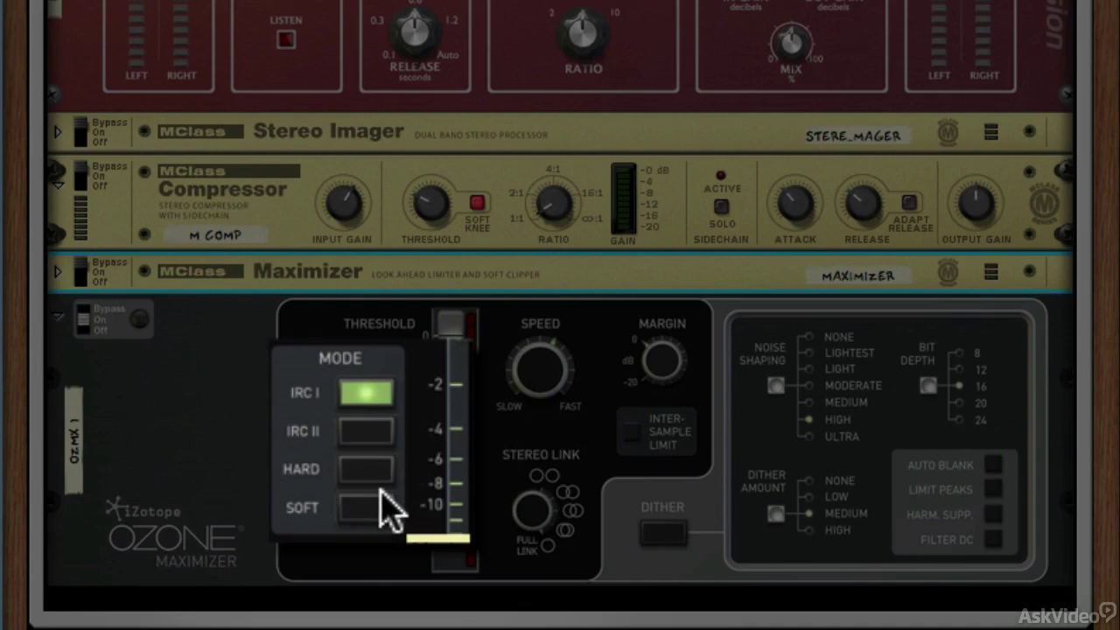
left_click(386, 514)
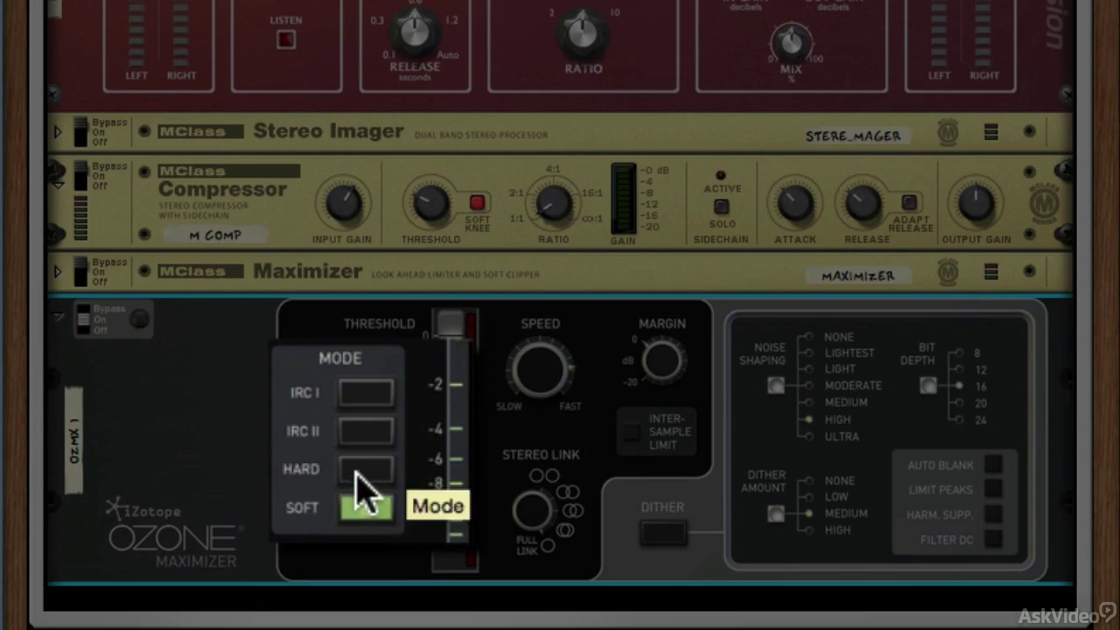
left_click(356, 475)
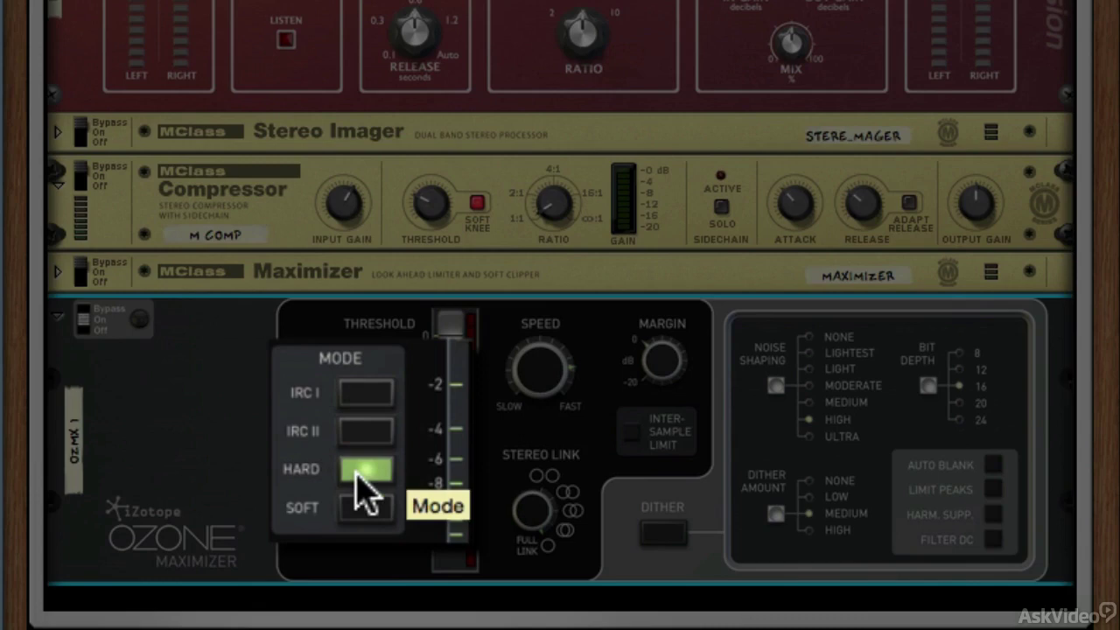
left_click(368, 392)
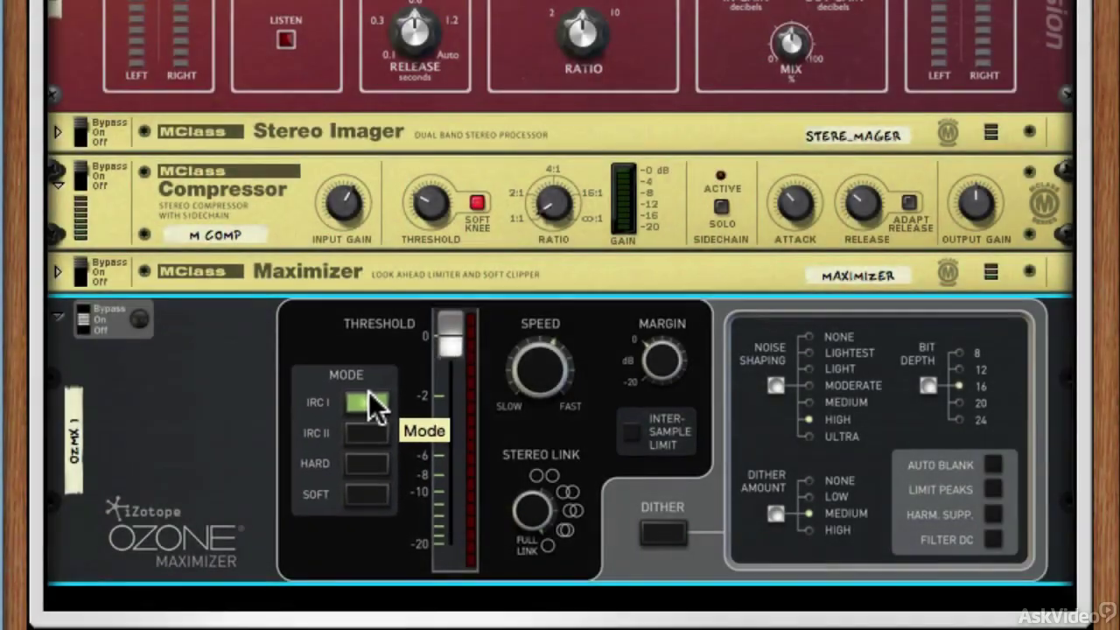
left_click_drag(451, 347, 446, 451)
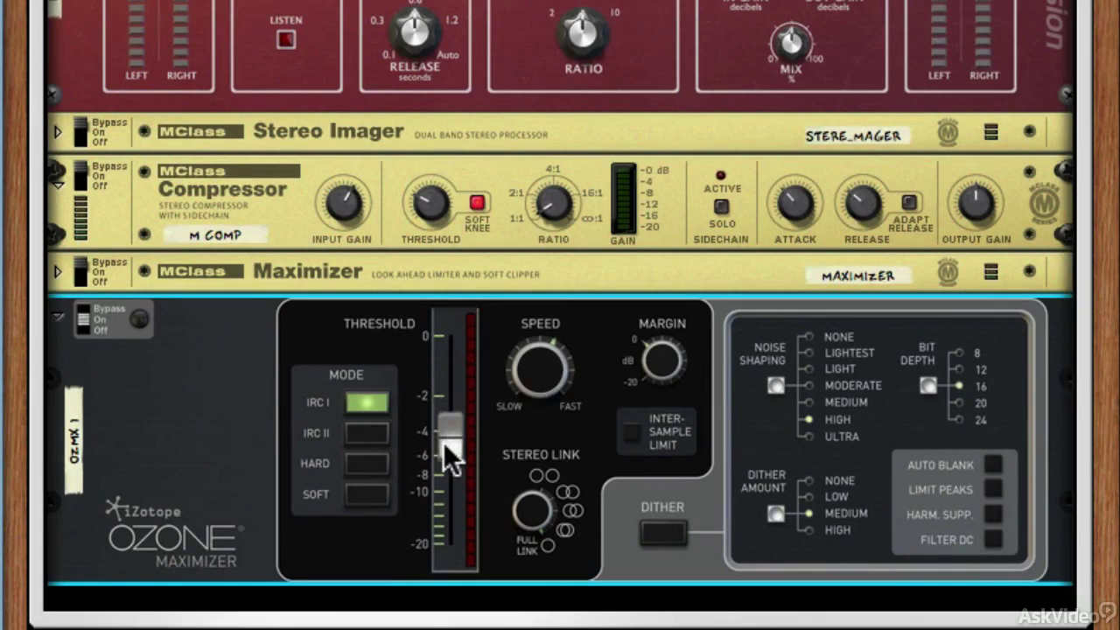
left_click_drag(443, 442, 444, 330)
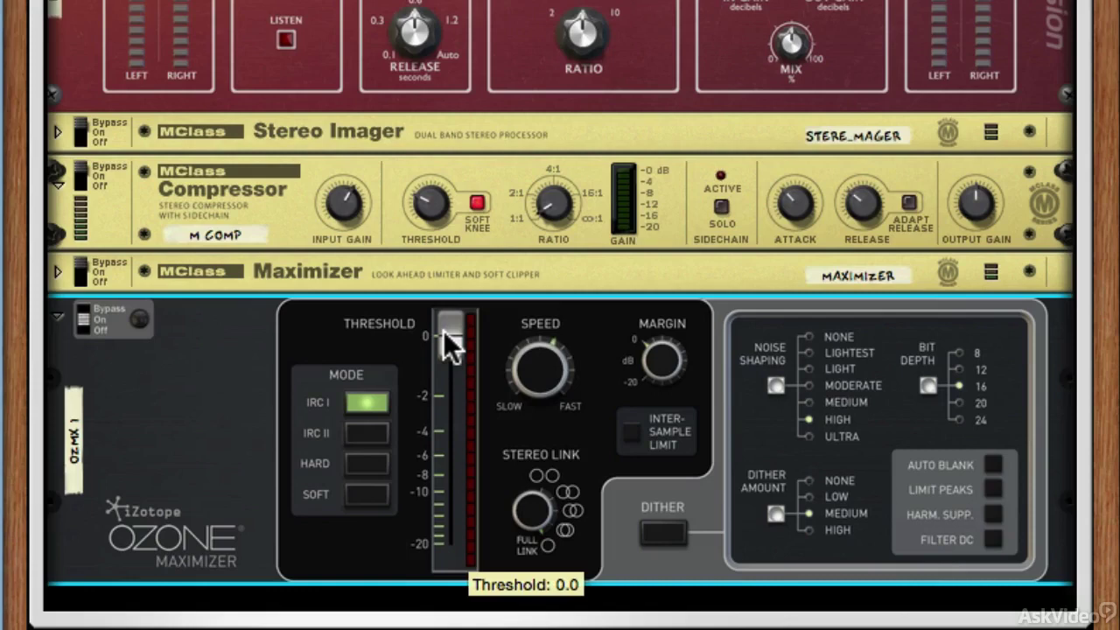
mouse_move(540, 368)
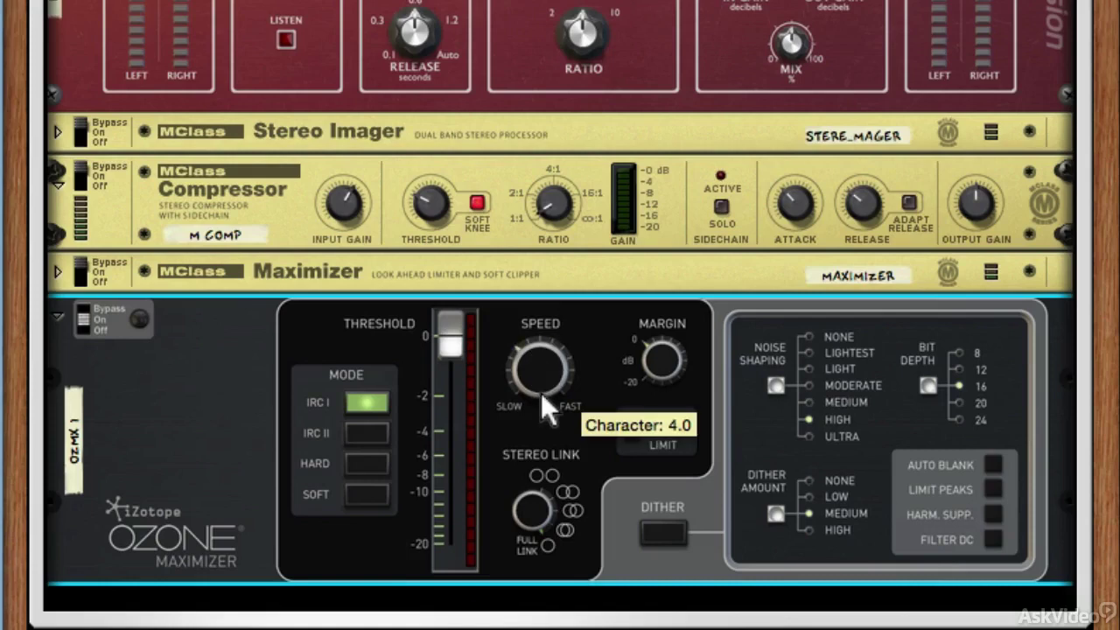
mouse_move(542, 395)
left_mouse_down()
mouse_move(536, 368)
mouse_move(548, 385)
mouse_move(560, 340)
mouse_move(565, 405)
mouse_move(560, 382)
left_mouse_up()
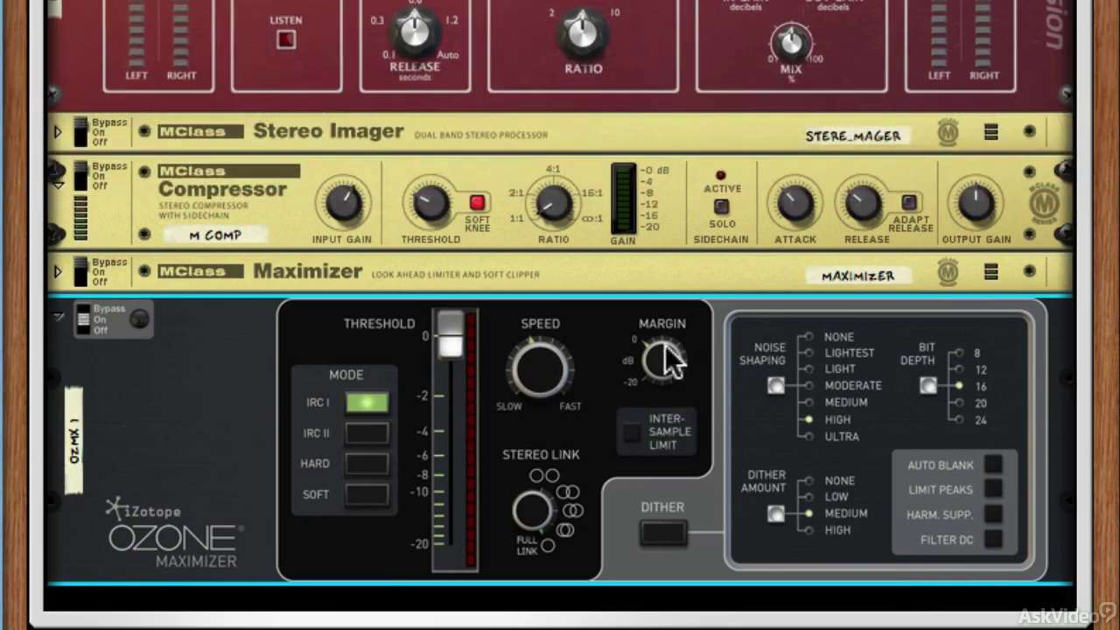
mouse_move(665, 345)
mouse_move(665, 346)
left_mouse_down()
mouse_move(661, 355)
mouse_move(656, 335)
mouse_move(654, 360)
mouse_move(645, 349)
left_mouse_up()
mouse_move(524, 523)
left_mouse_down()
mouse_move(544, 624)
mouse_move(530, 507)
left_mouse_up()
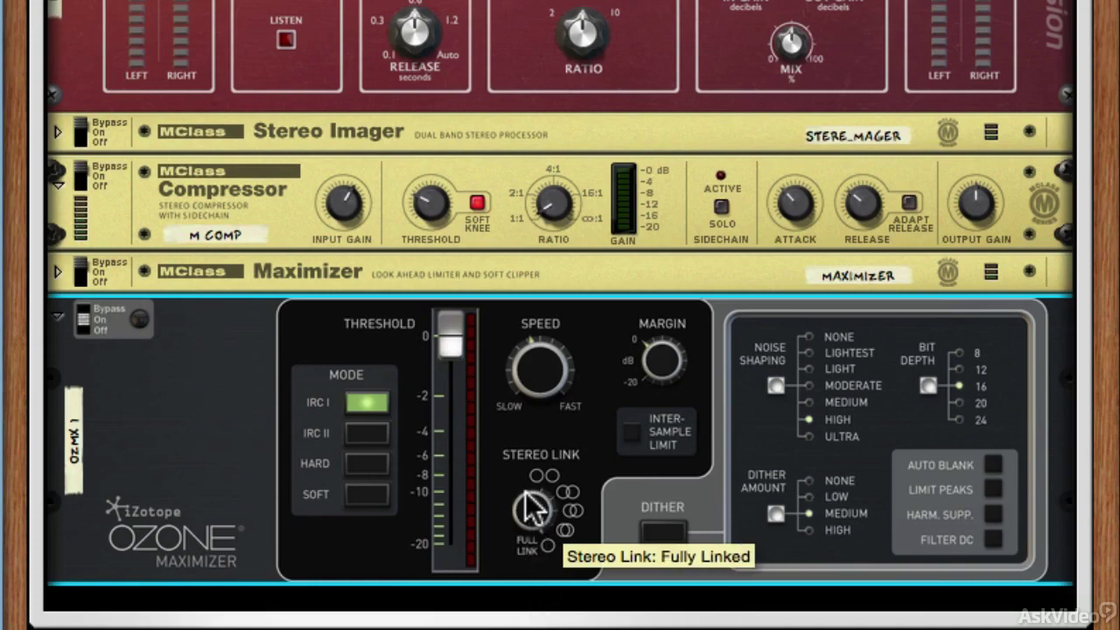
Step: Enable inter-sample limiting and dither, with the dither amount set to HIGH
left_click(632, 429)
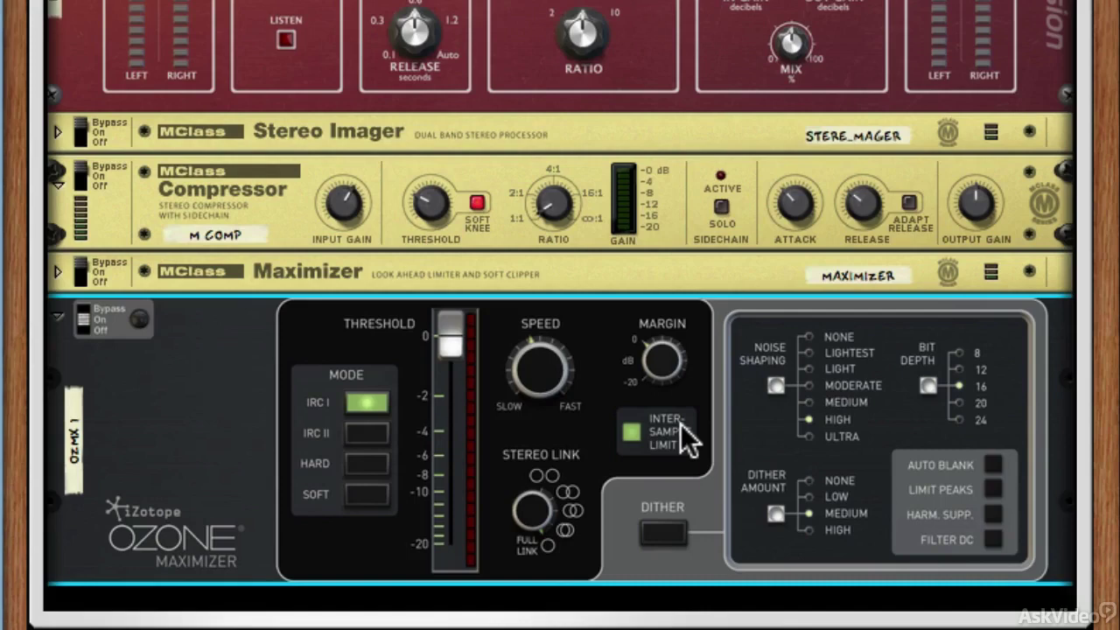
left_click(670, 524)
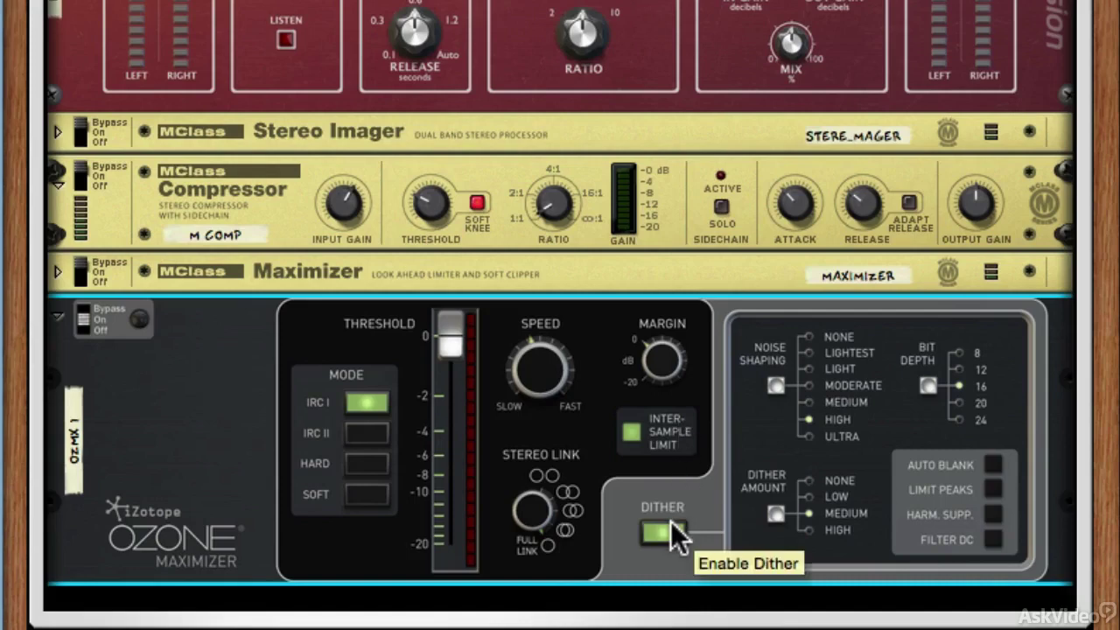
left_click(775, 514)
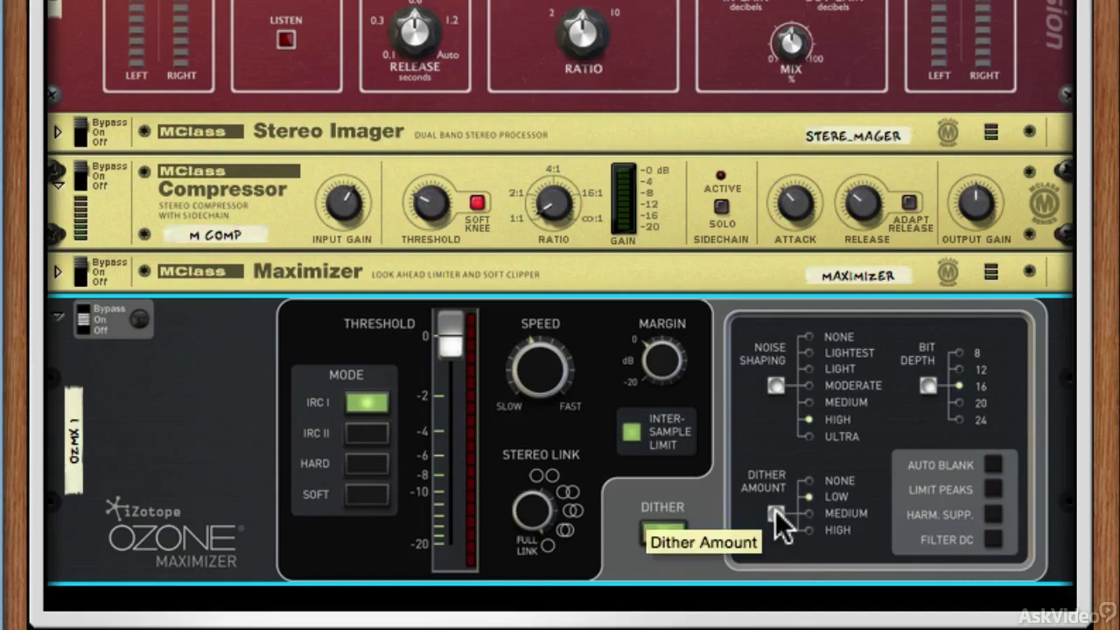
left_click(775, 512)
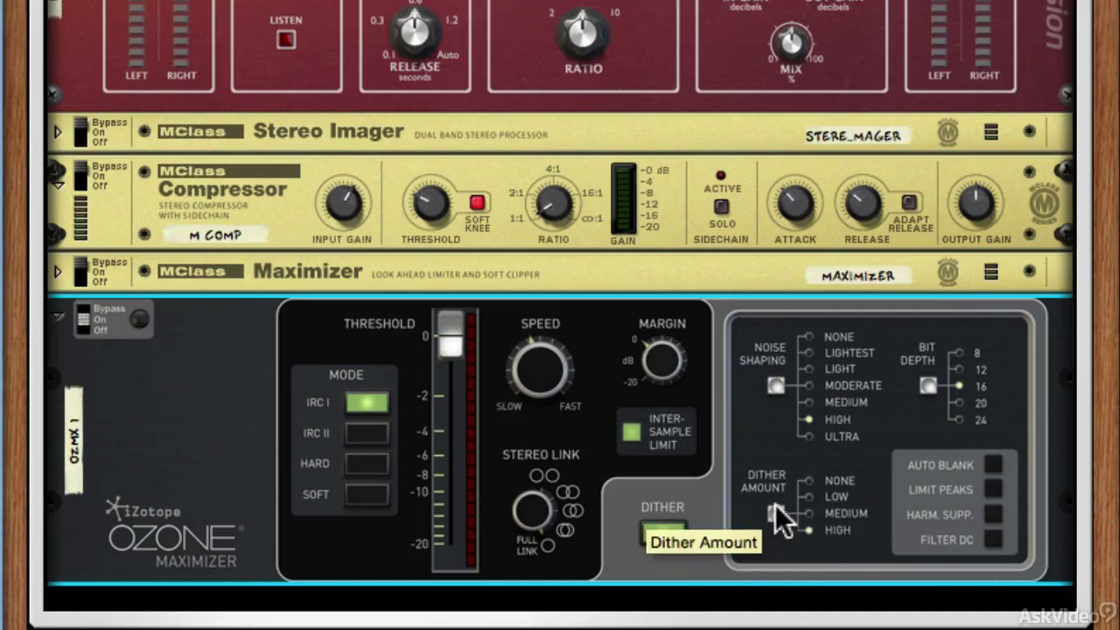
Step: Cycle the noise shaping setting until it reads MODERATE
left_click(775, 385)
left_click(775, 385)
left_click(775, 385)
left_click(775, 385)
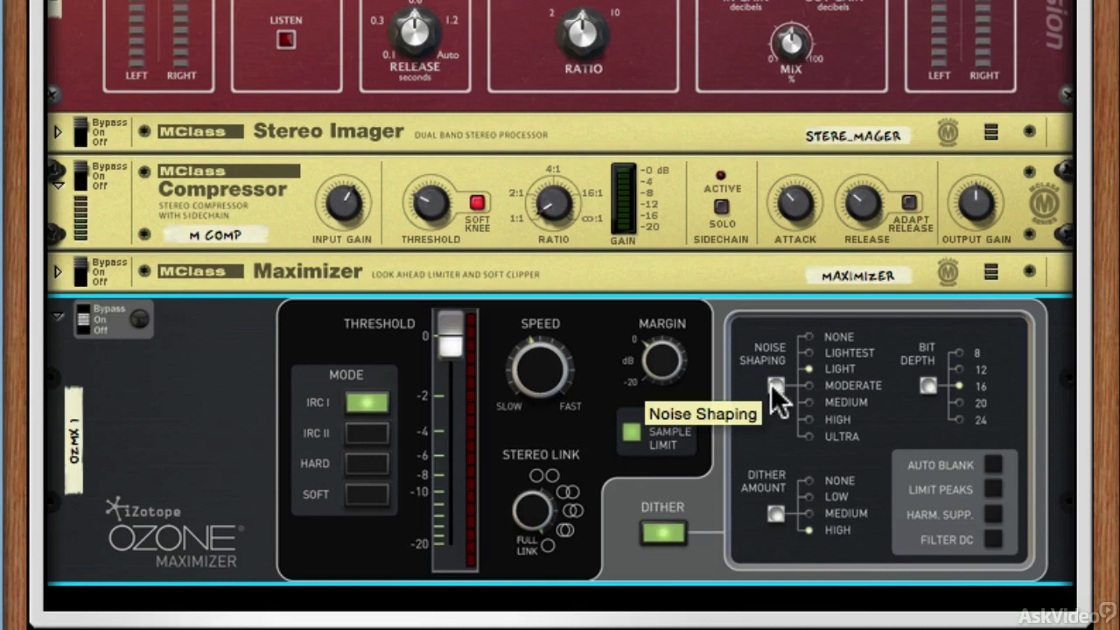
left_click(775, 385)
left_click(775, 385)
left_click(775, 385)
left_click(775, 385)
left_click(775, 385)
left_click(775, 384)
left_click(771, 384)
left_click(771, 384)
Step: Cycle the bit depth through its values and return it to 16
left_click(924, 387)
left_click(925, 386)
left_click(924, 387)
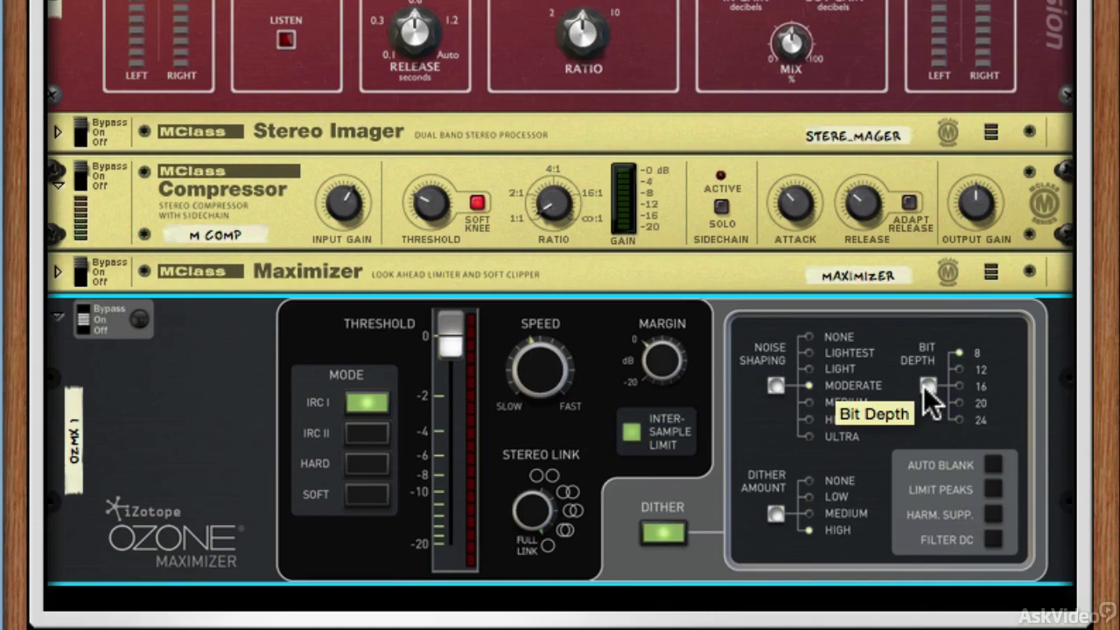
left_click(924, 387)
left_click(924, 387)
left_click(925, 386)
left_click(924, 386)
left_click(925, 387)
left_click(925, 386)
left_click(924, 387)
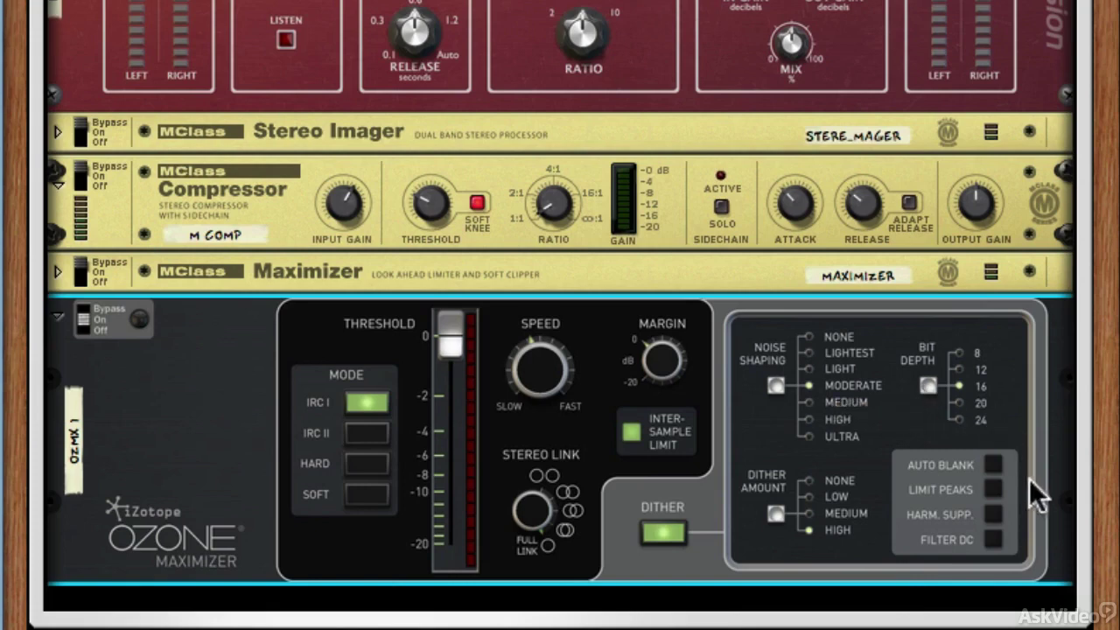
Step: Turn on Auto Blank and harmonic suppression, switching Filter DC on and back off
left_click(993, 465)
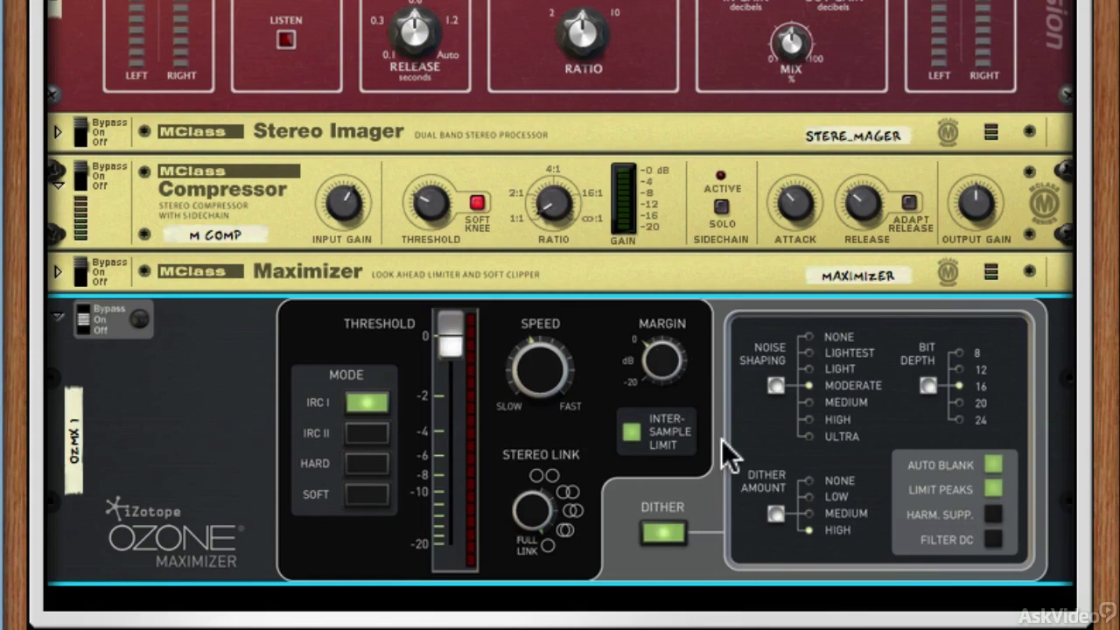
left_click(994, 514)
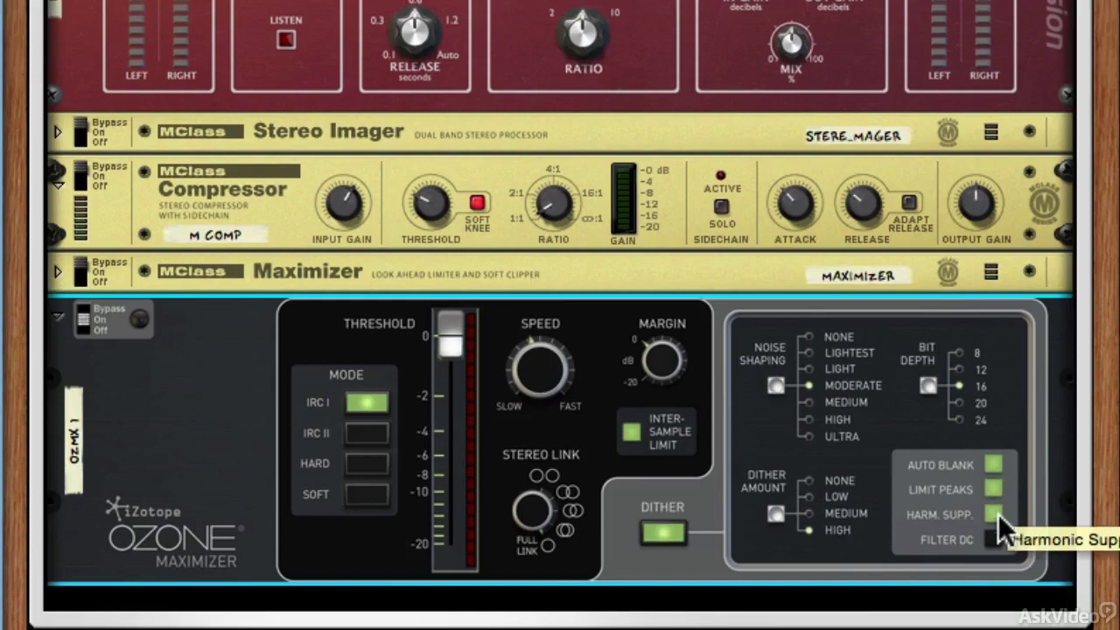
left_click(994, 538)
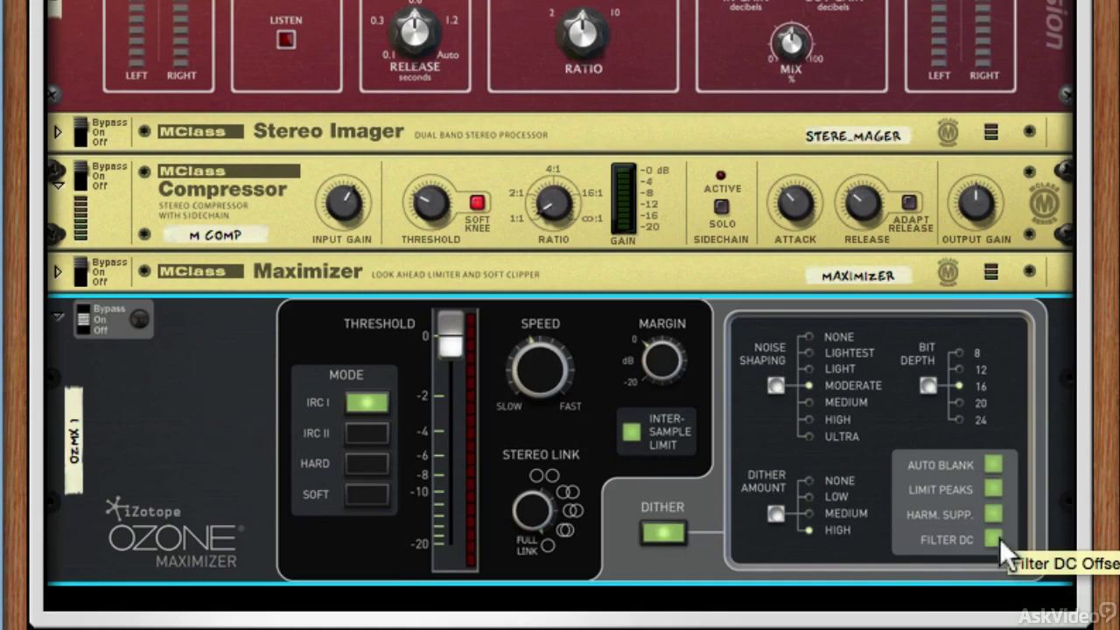
left_click(995, 538)
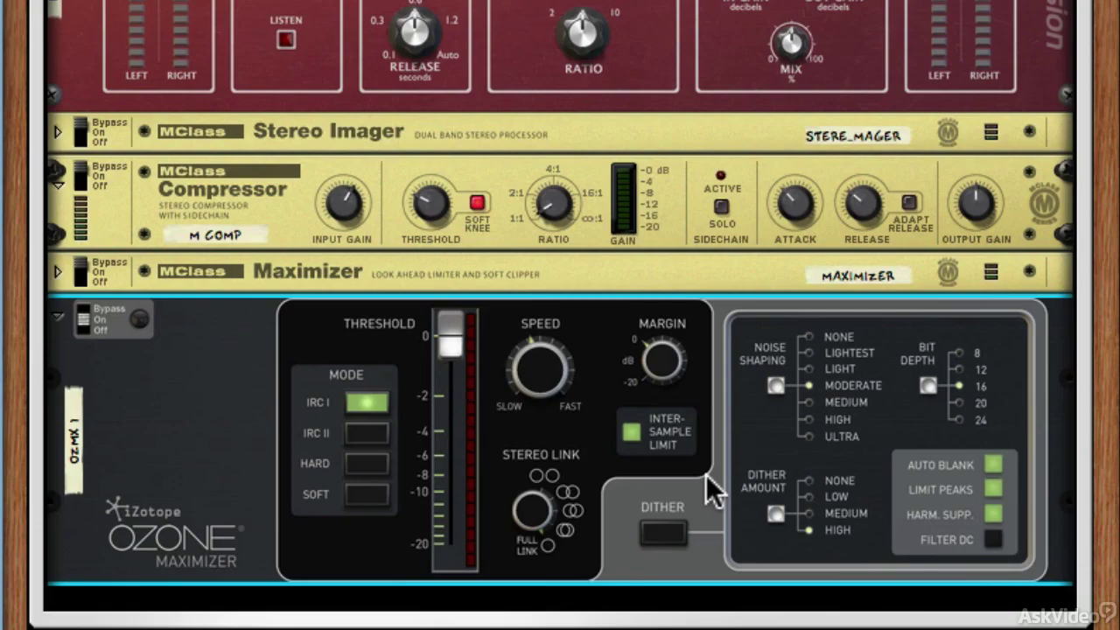
key("Tab")
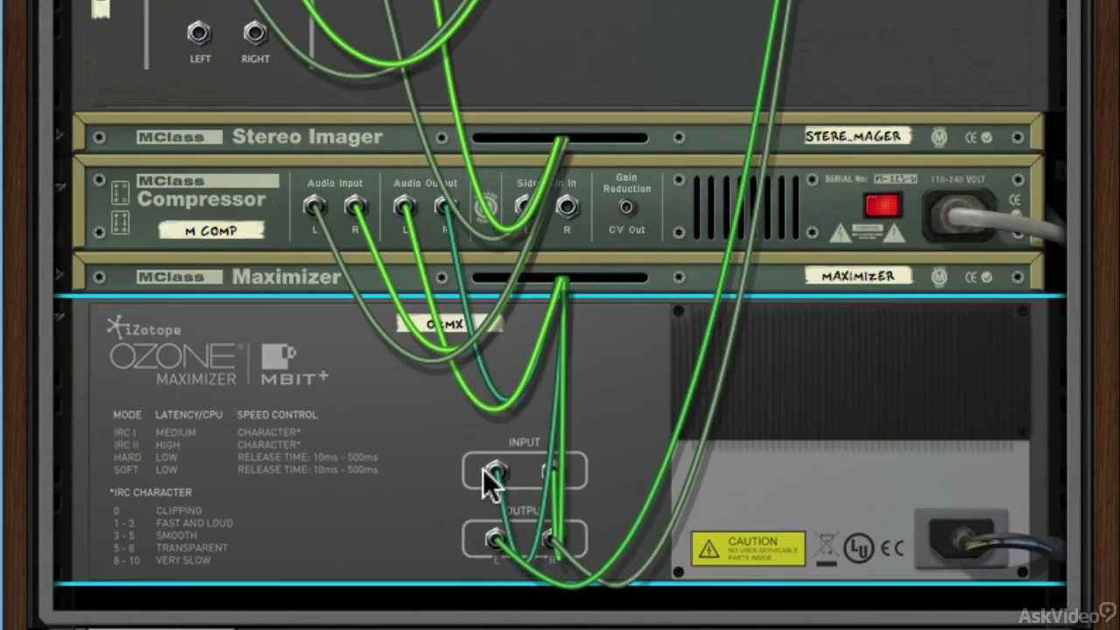
key("Tab")
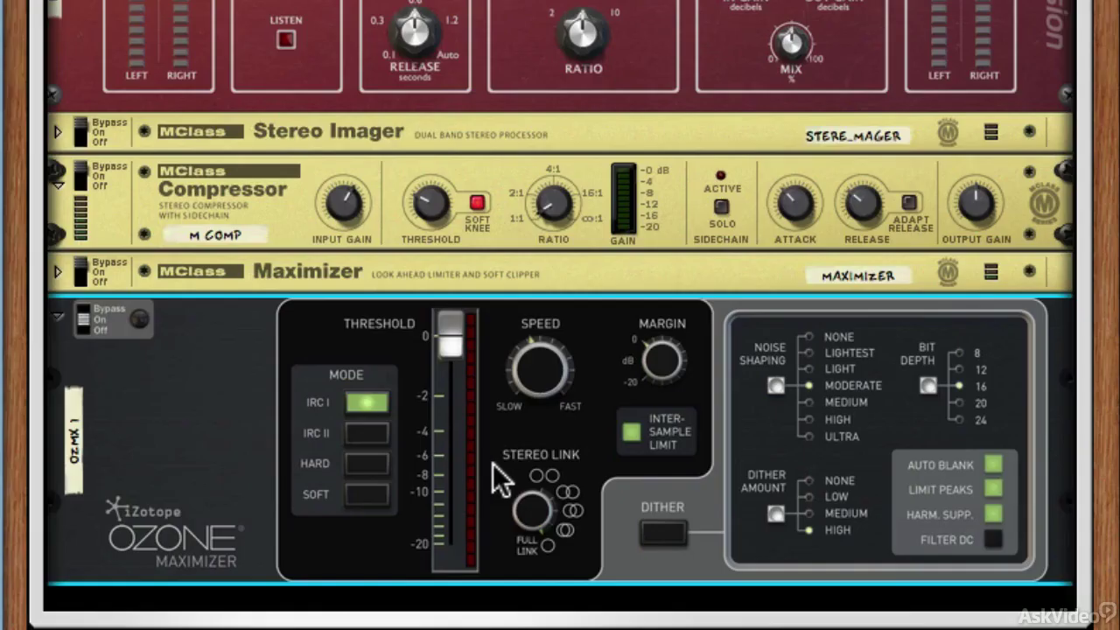